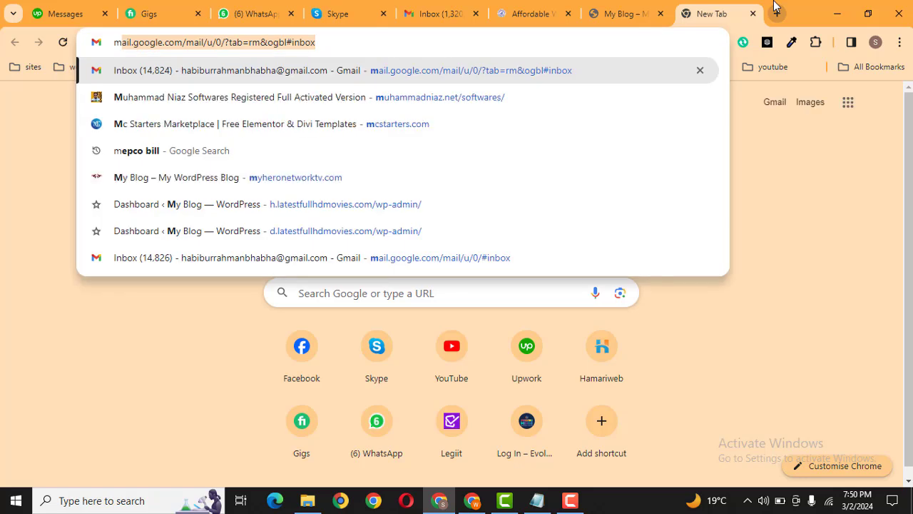
Go to mcstarters.com and open its Divi Footer Layout collection
type("mc")
key("Return")
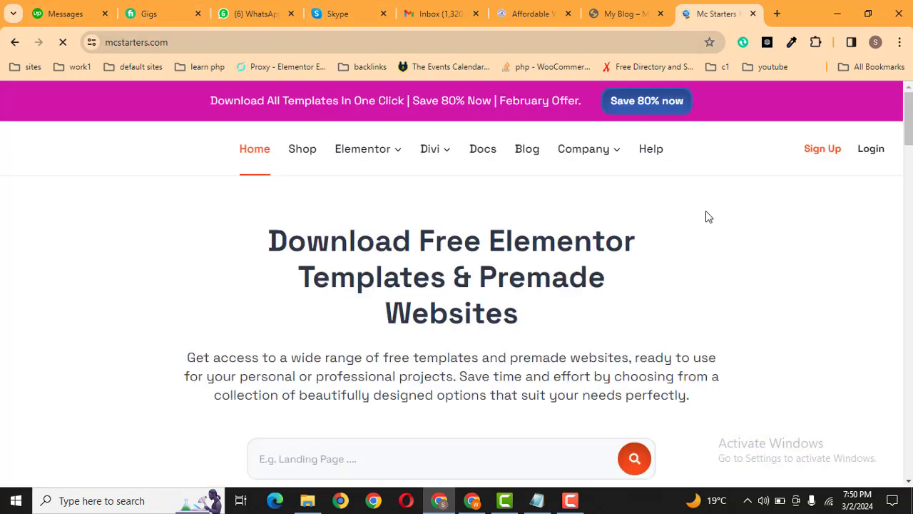
mouse_move(433, 158)
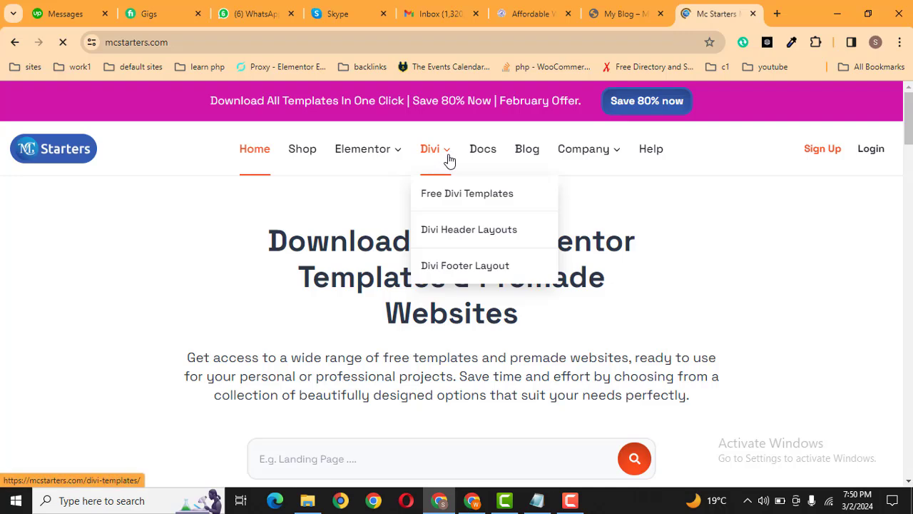
left_click(440, 268)
Browse the free Divi footer layouts and open the 16th Divi TrodFooter template page
scroll(456, 285, "down", 5)
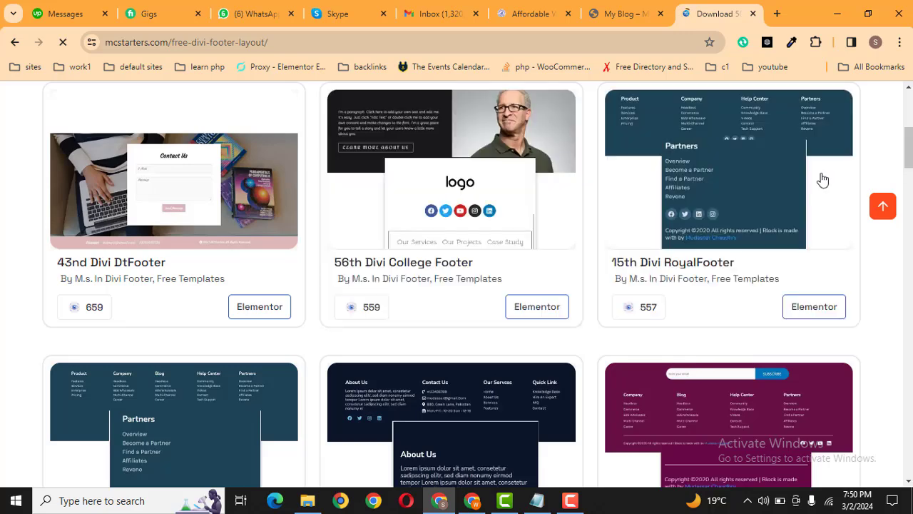
scroll(457, 286, "up", 1)
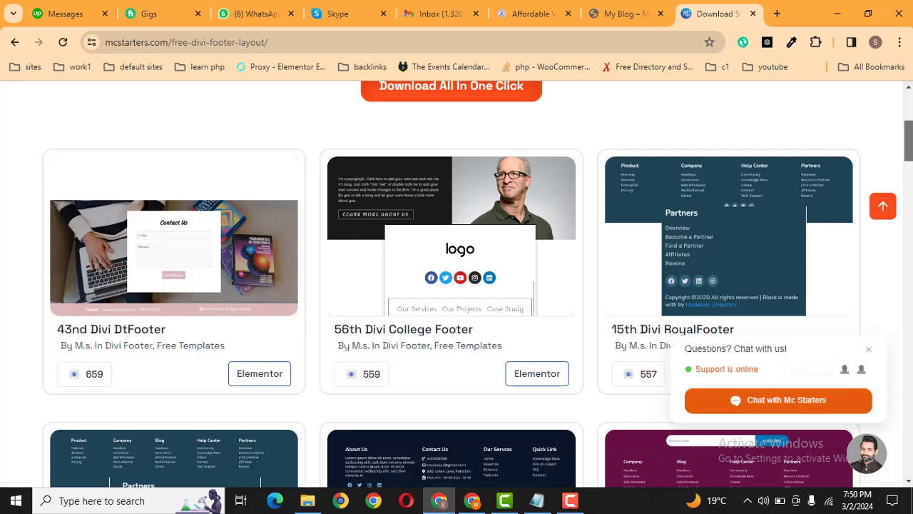
scroll(457, 285, "up", 1)
left_click_drag(909, 139, 909, 171)
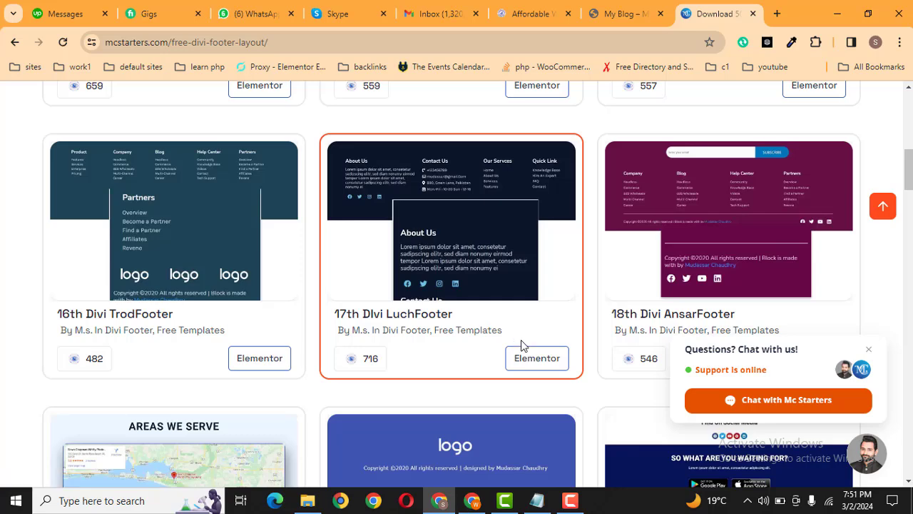
left_click_drag(909, 164, 910, 176)
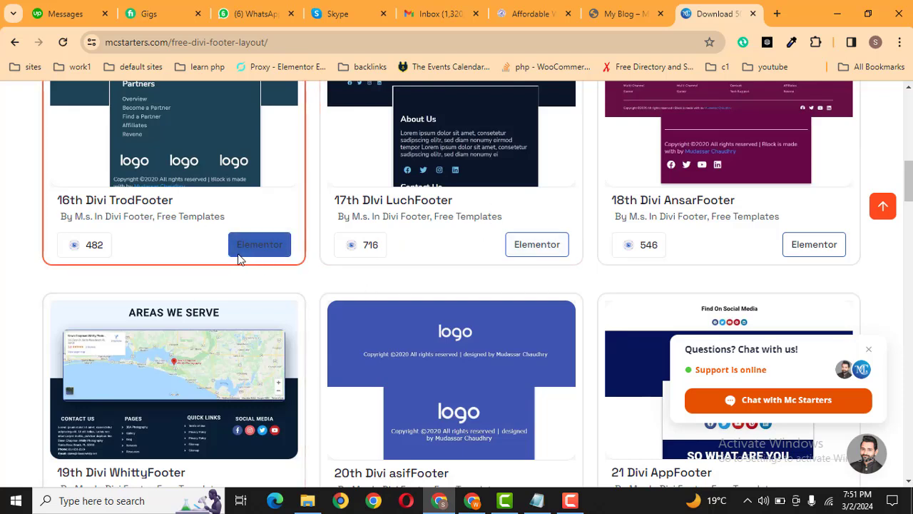
mouse_move(912, 192)
left_mouse_down()
mouse_move(912, 204)
mouse_move(895, 137)
mouse_move(904, 180)
left_mouse_up()
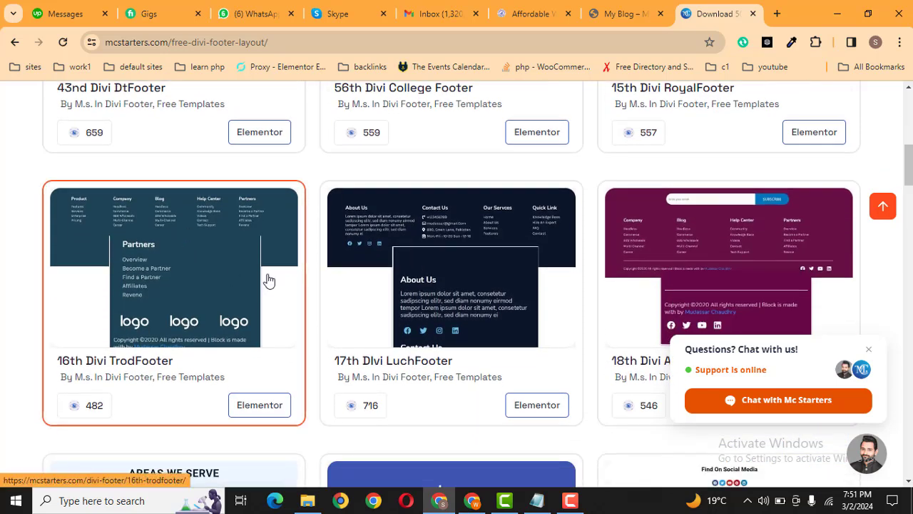
left_click(143, 258)
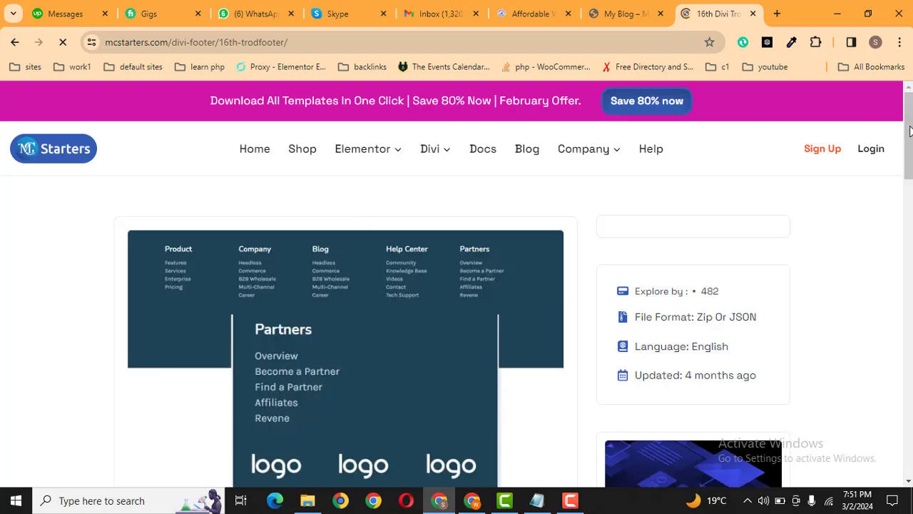
Request the 16th Divi TrodFooter download and sign in to the site with the first listed Google account
left_click_drag(910, 131, 912, 285)
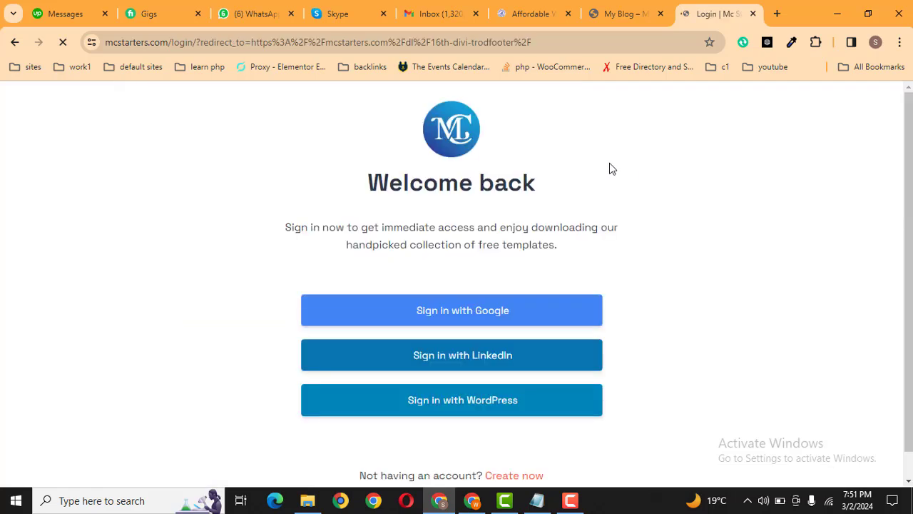
left_click(484, 311)
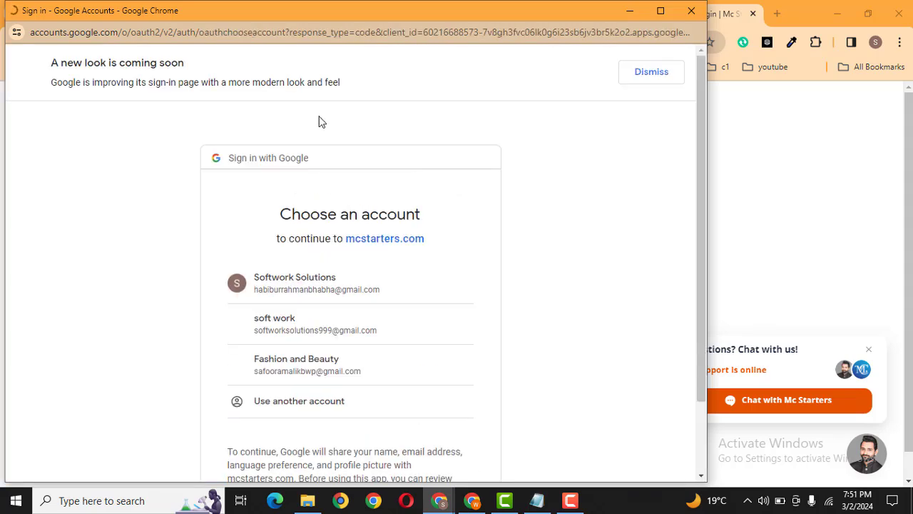
left_click(316, 289)
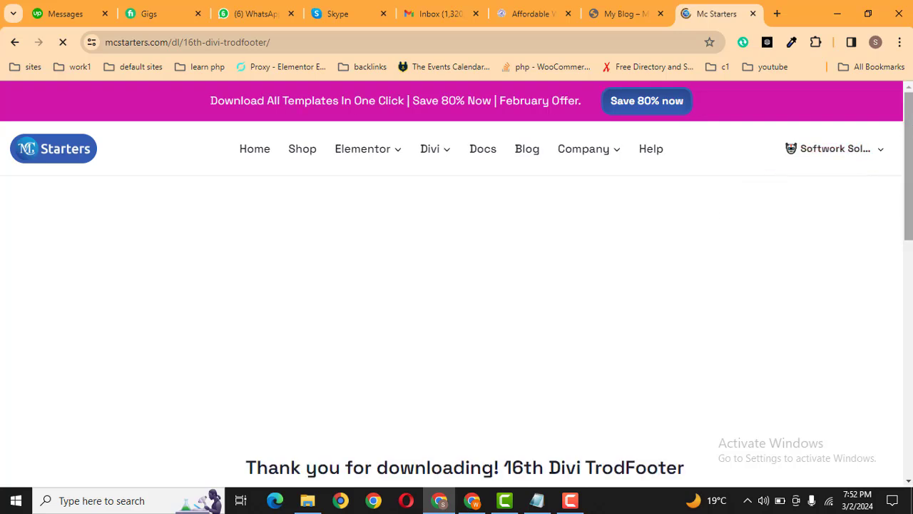
Download the 16th TrodFooter ZIP archive and save it in folder 10 under all clients2
scroll(882, 149, "down", 2)
scroll(457, 286, "down", 1)
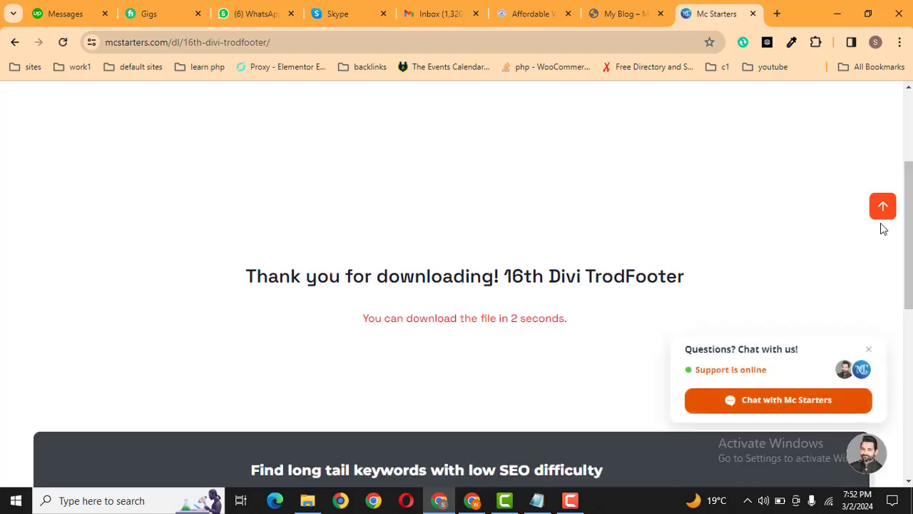
scroll(884, 236, "down", 1)
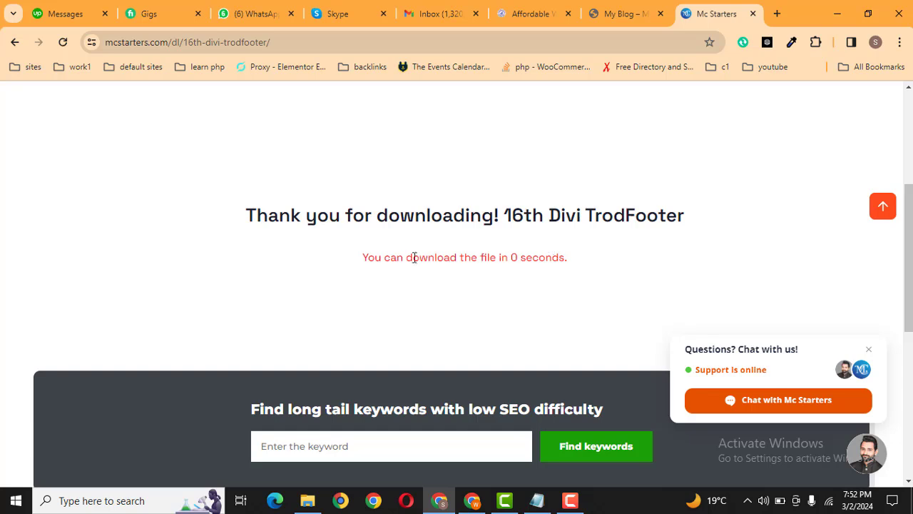
left_click(476, 264)
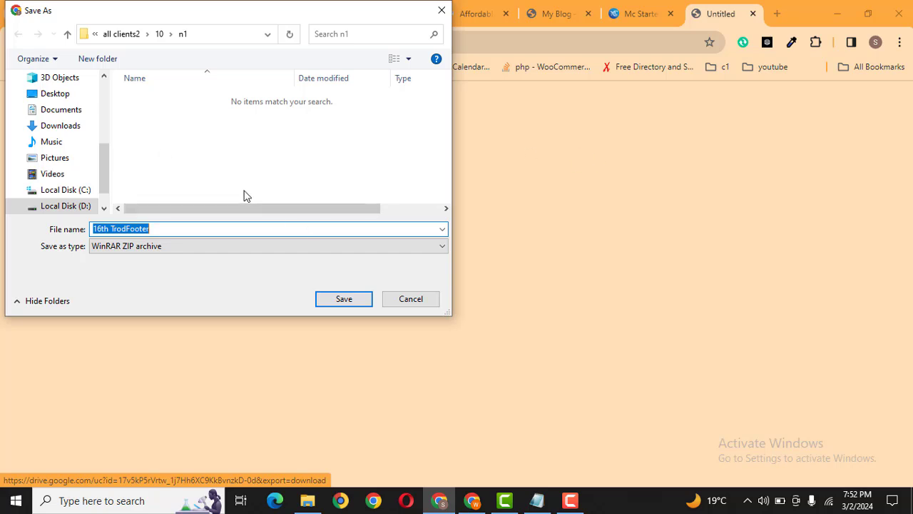
left_click(161, 34)
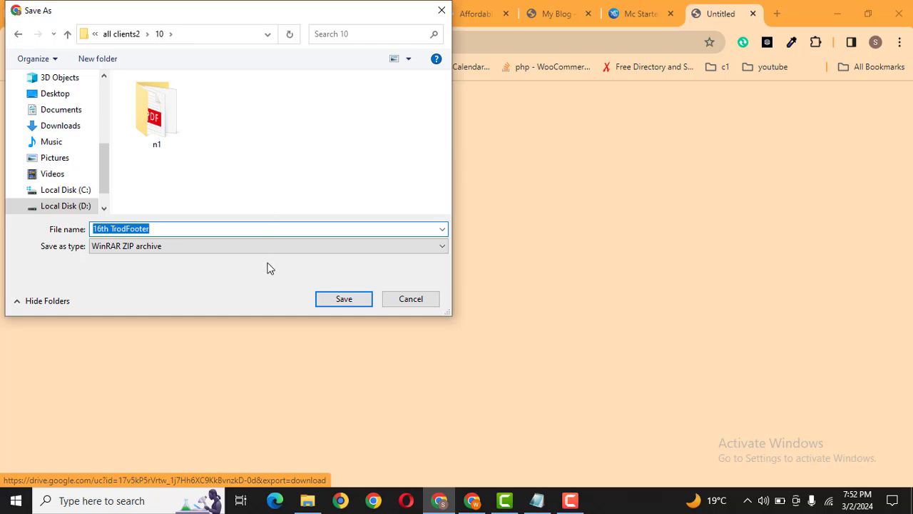
left_click(331, 300)
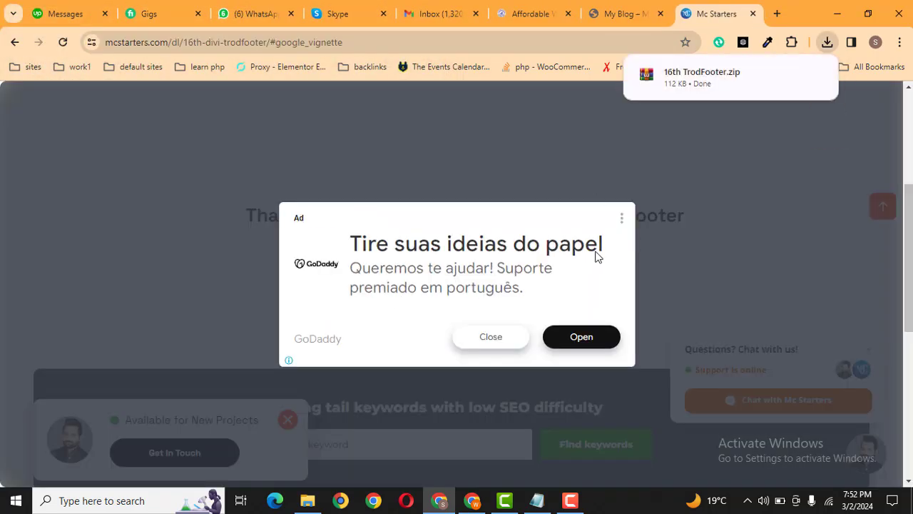
Open the My Blog site's WordPress dashboard in a new browser tab and go to the Divi Theme Builder
left_click(620, 10)
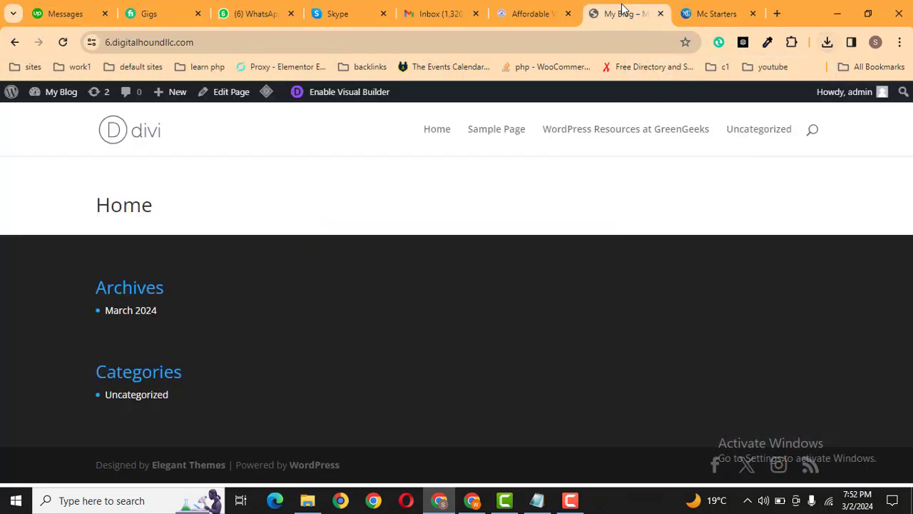
mouse_move(51, 92)
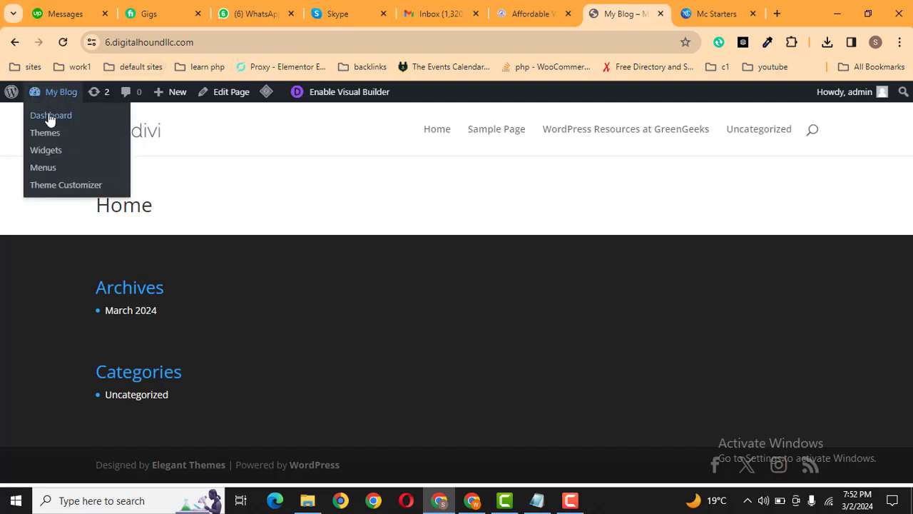
middle_click(45, 116)
left_click(643, 8)
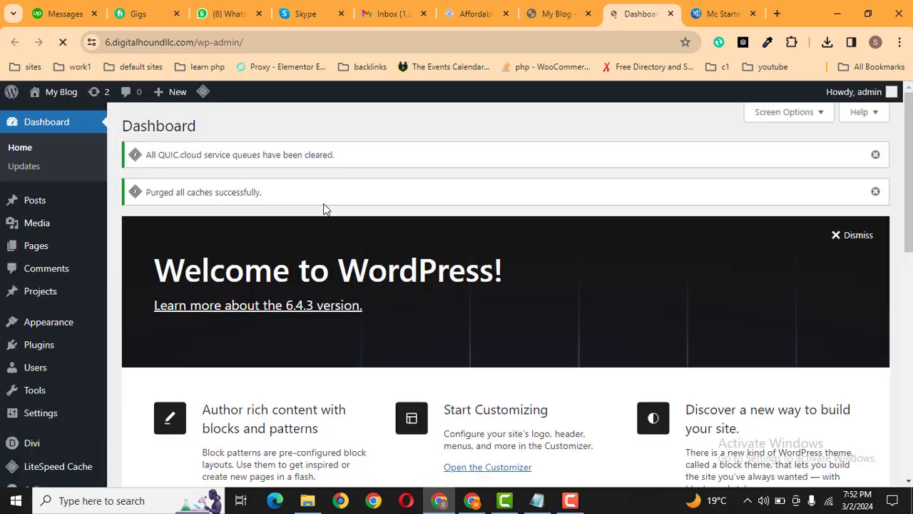
mouse_move(45, 438)
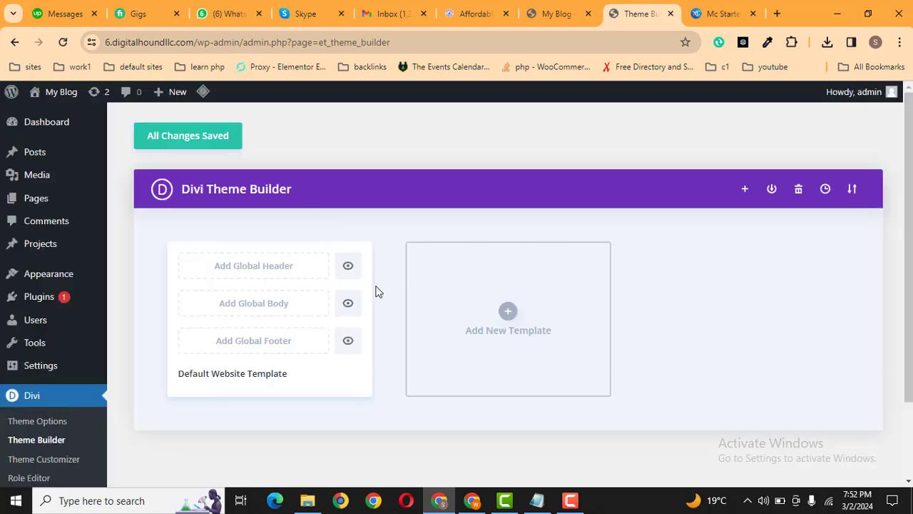
Start building a global footer in the Default Website Template, dismissing the Divi Builder welcome and answering the unsaved-changes prompt with Save & Exit
left_click(265, 345)
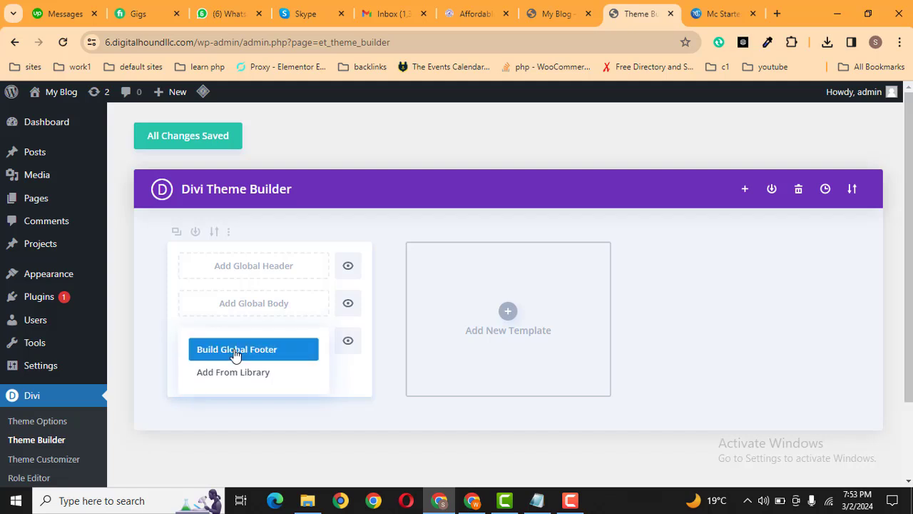
left_click(258, 351)
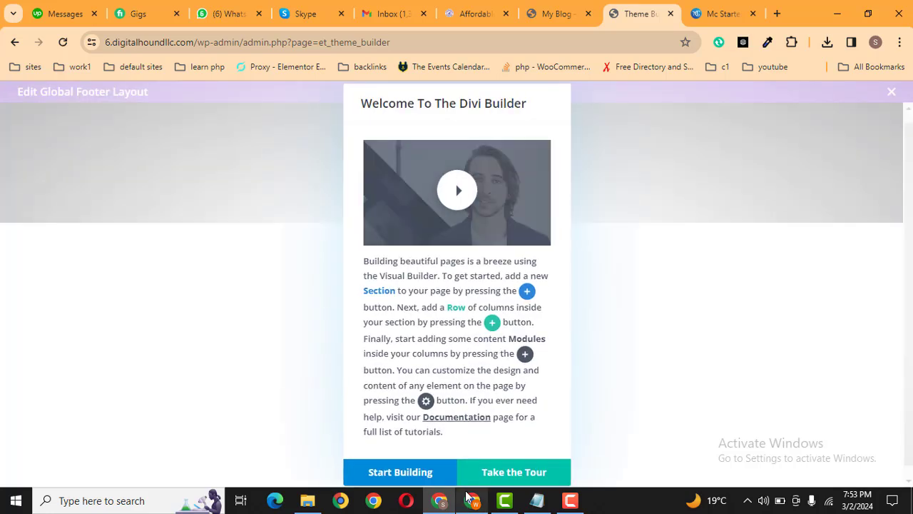
left_click(401, 468)
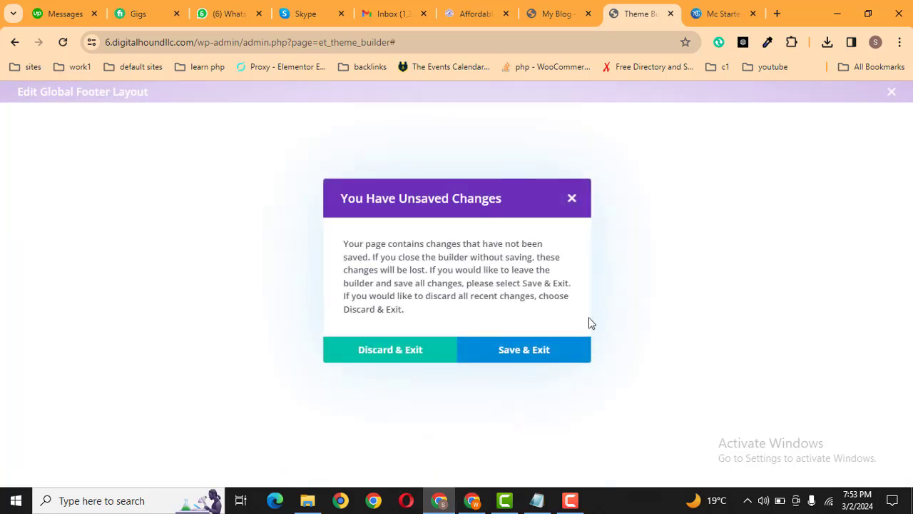
left_click(492, 349)
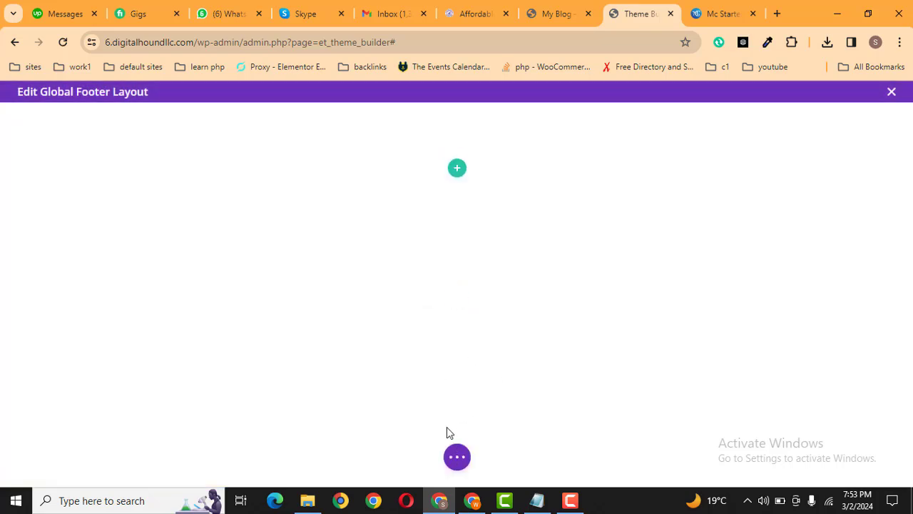
Open Import Layout from the footer editor's layout library and check folder 10 for an importable JSON file, leaving the file chooser without a selection
left_click(458, 460)
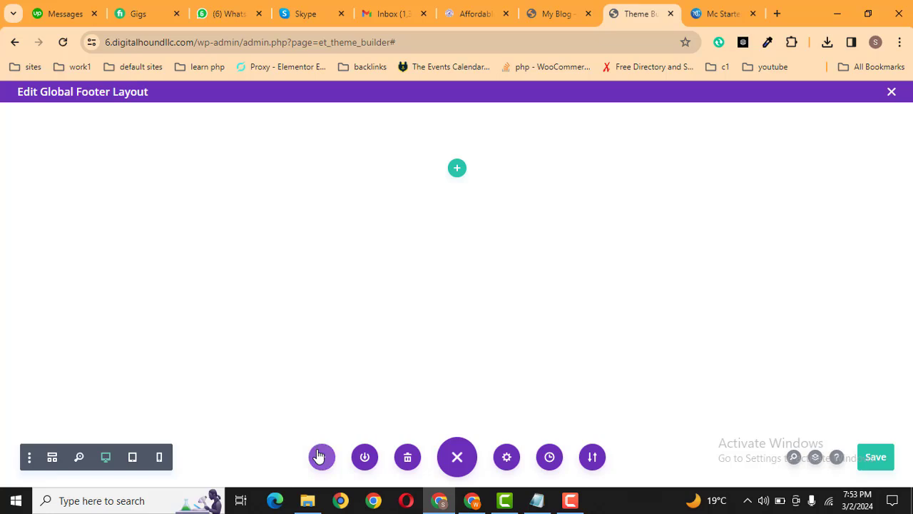
left_click(320, 456)
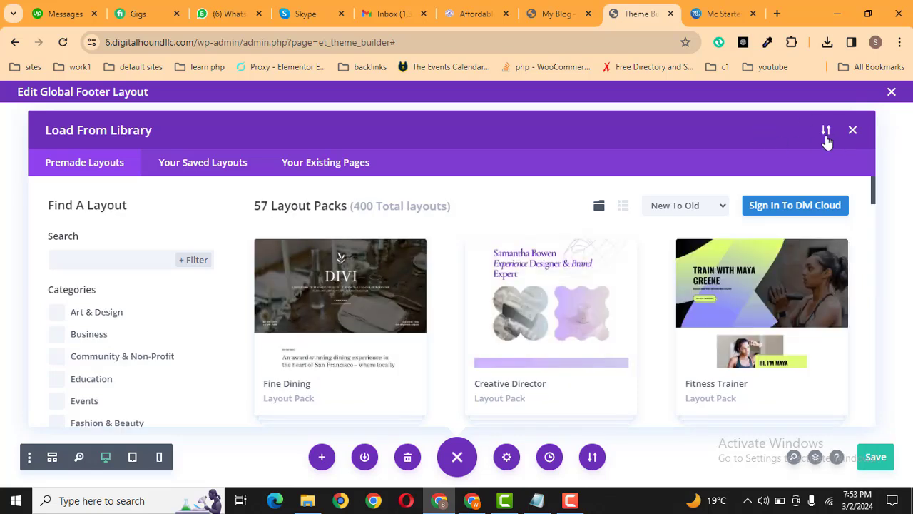
left_click(826, 136)
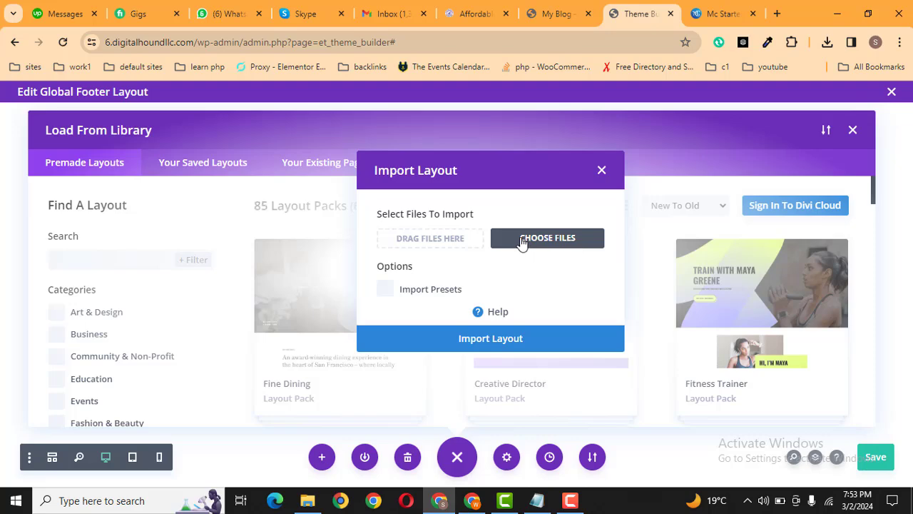
left_click(525, 240)
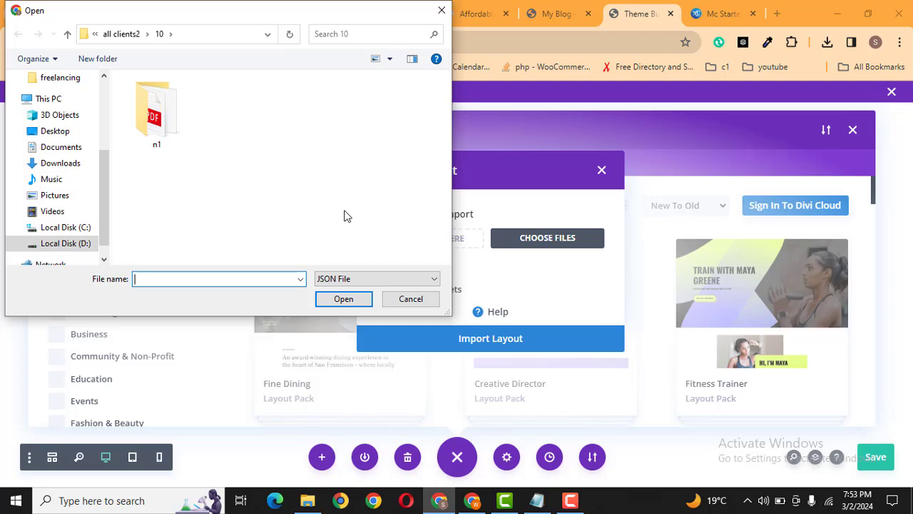
left_click(410, 299)
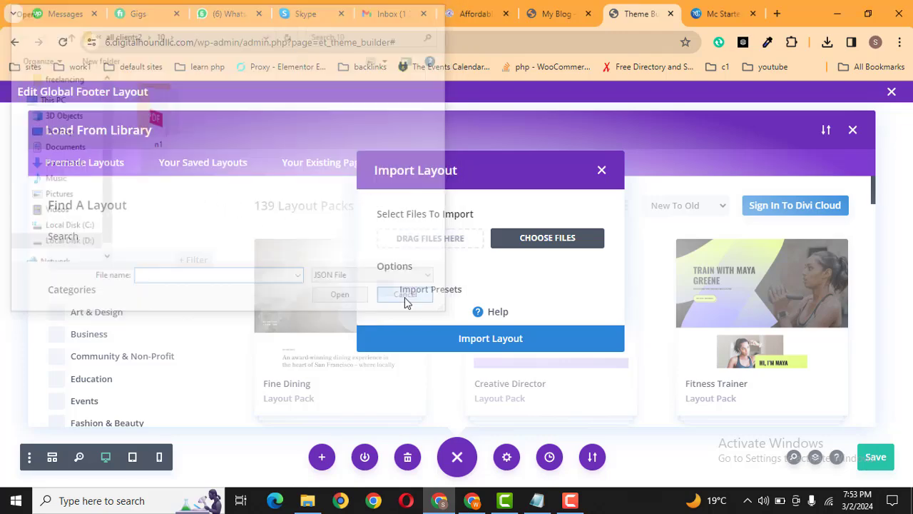
In File Explorer, extract the 16th TrodFooter archive in folder 10 to its own folder and open the inner 16th TrodFooter folder
left_click(308, 500)
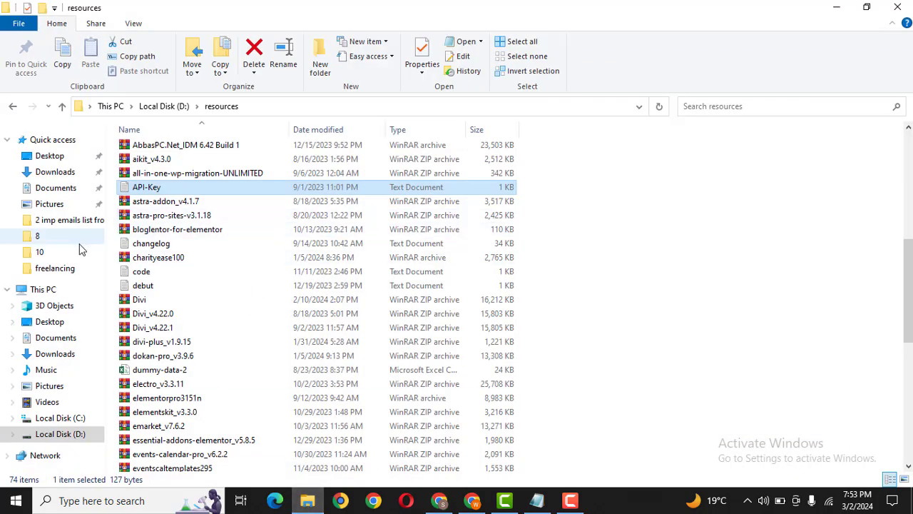
left_click(39, 251)
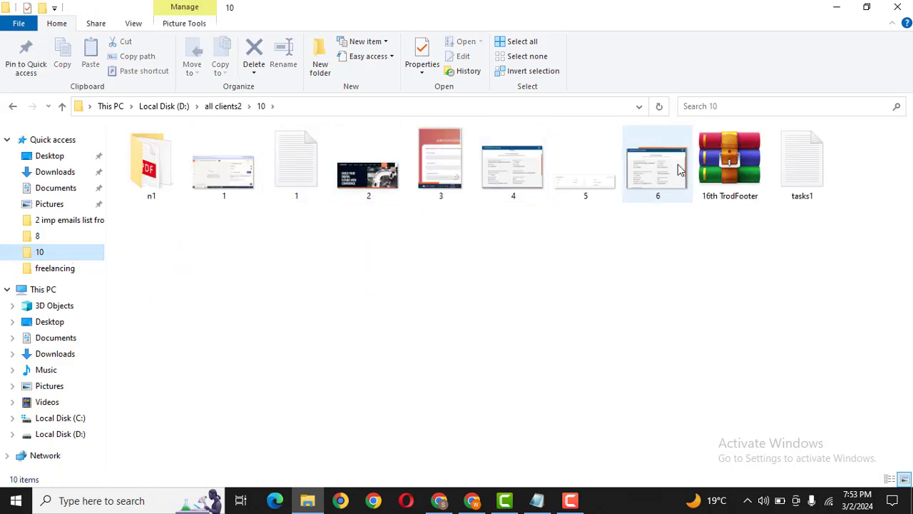
right_click(706, 166)
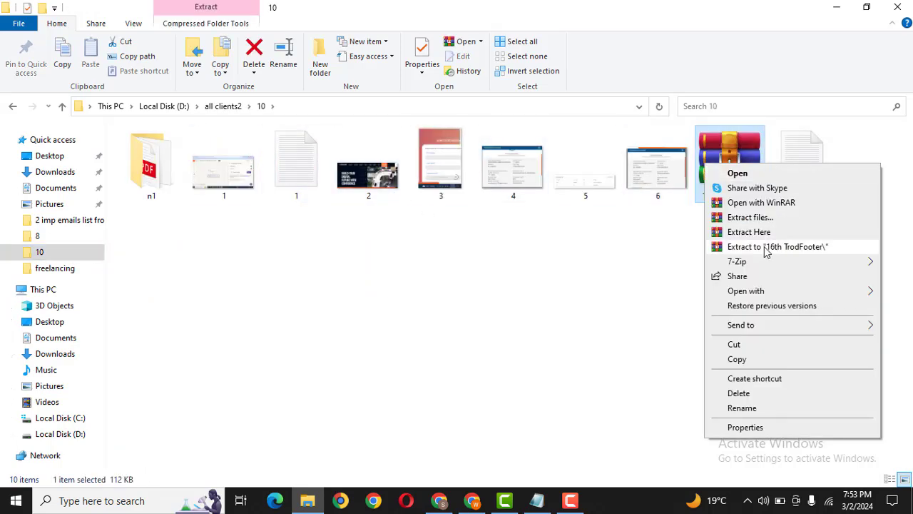
left_click(765, 247)
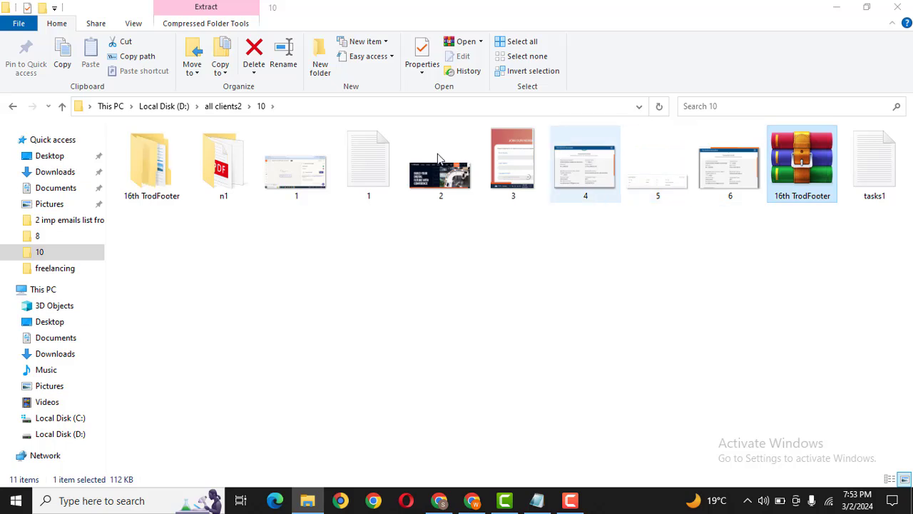
double_click(142, 170)
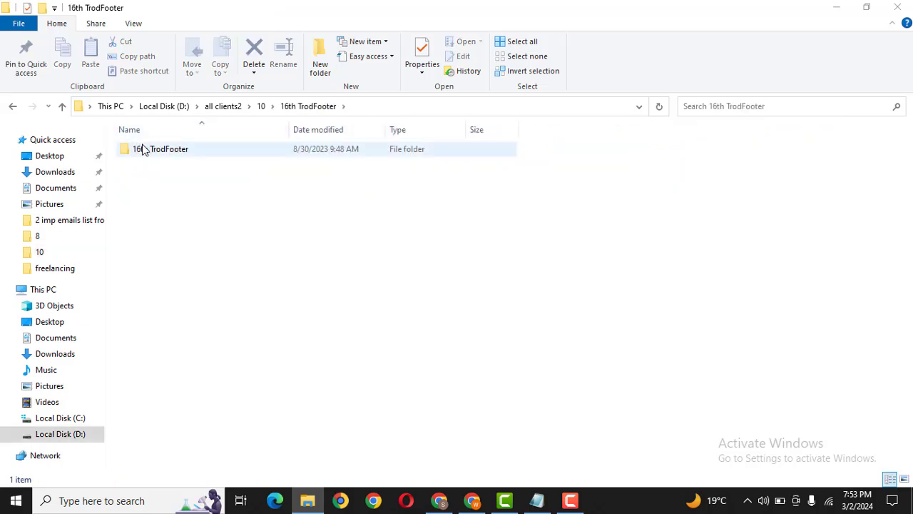
double_click(144, 150)
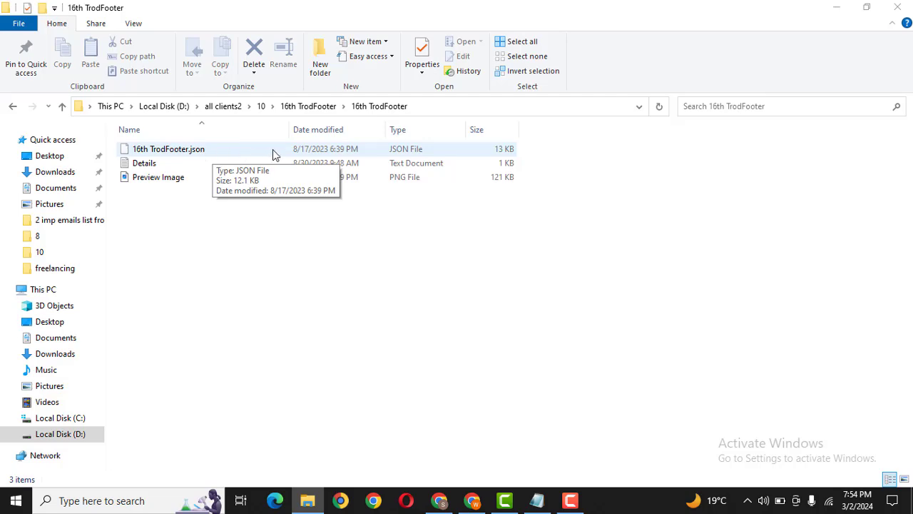
Switch back to Chrome and import 16th TrodFooter.json from the inner 16th TrodFooter folder into the Divi layout library
left_click(440, 500)
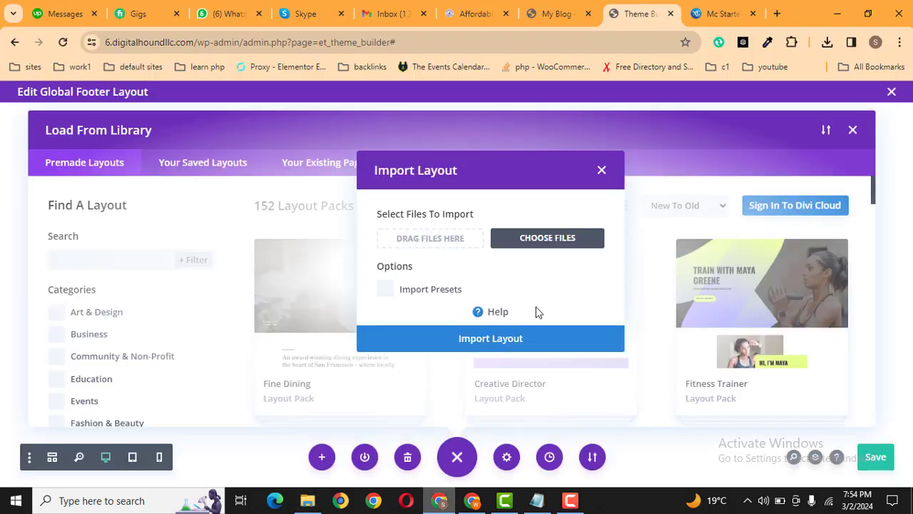
left_click(546, 243)
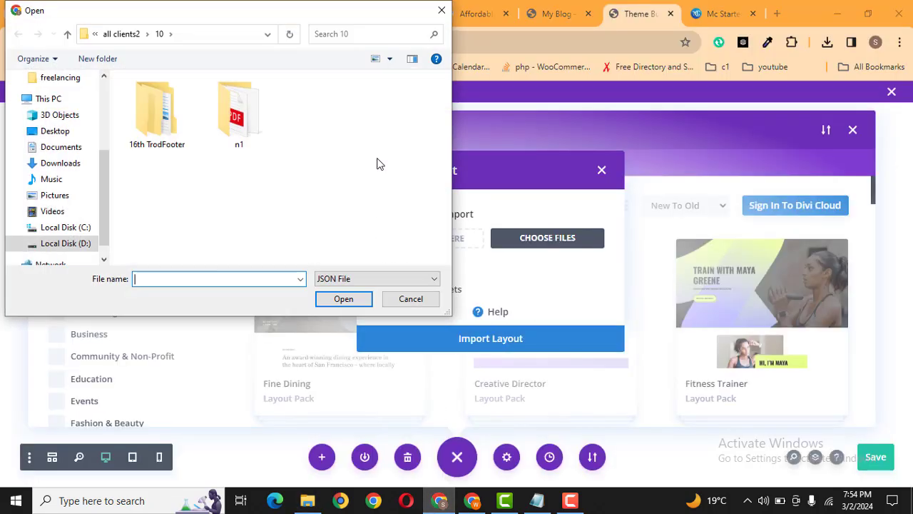
double_click(178, 123)
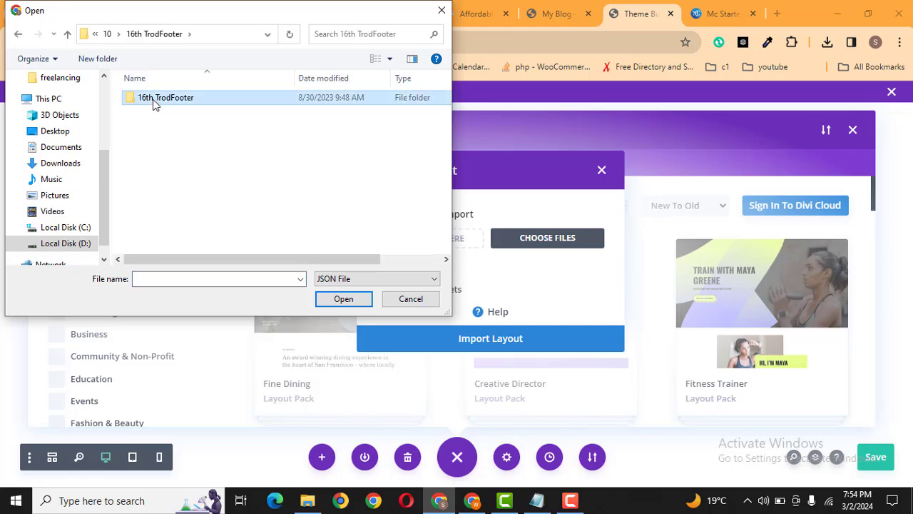
double_click(155, 102)
left_click(181, 105)
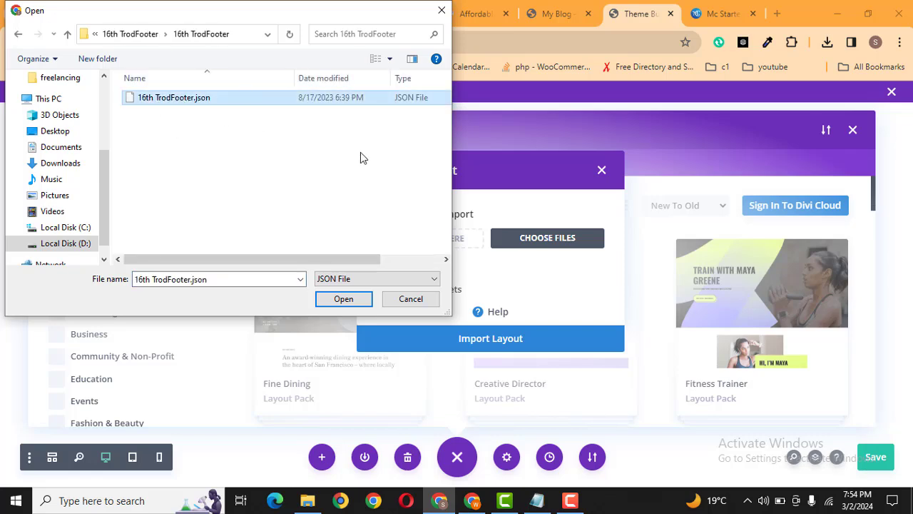
double_click(239, 105)
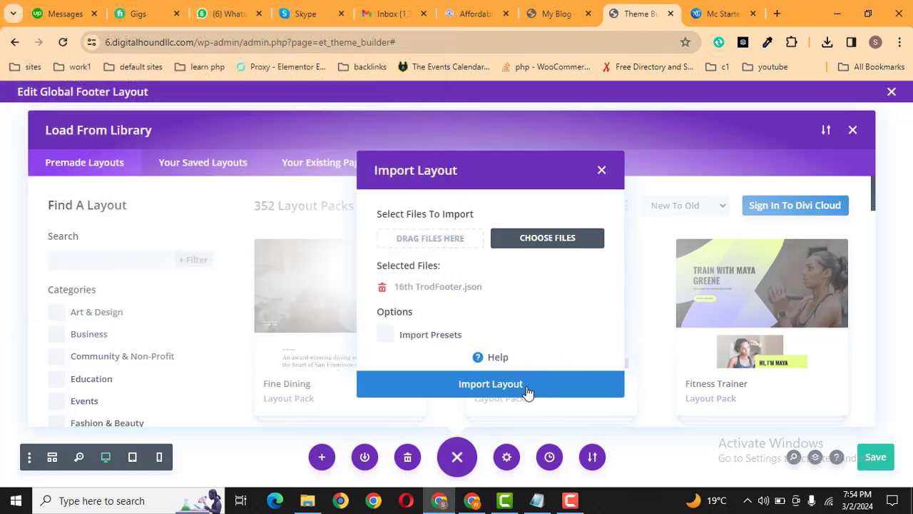
left_click(551, 393)
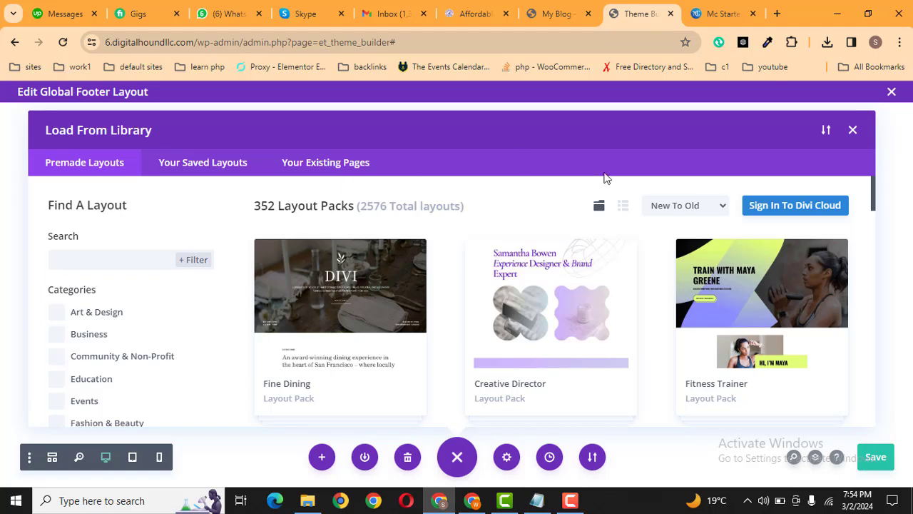
Load the 16th TrodFooter layout from the saved layouts into the global footer and save the footer layout
left_click(853, 131)
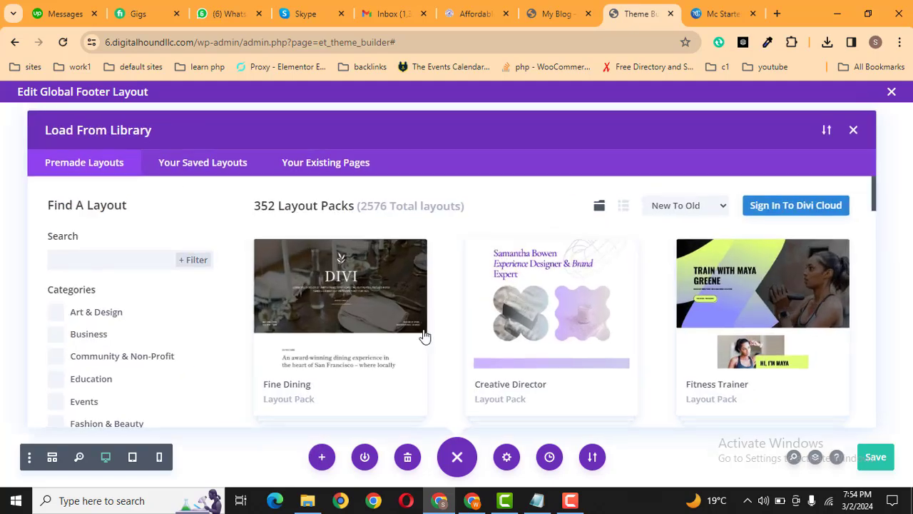
left_click(220, 169)
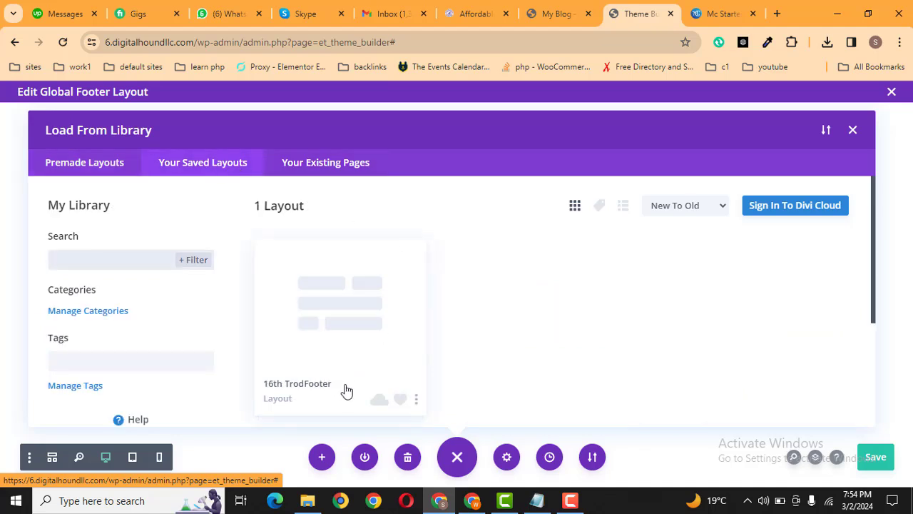
left_click(333, 336)
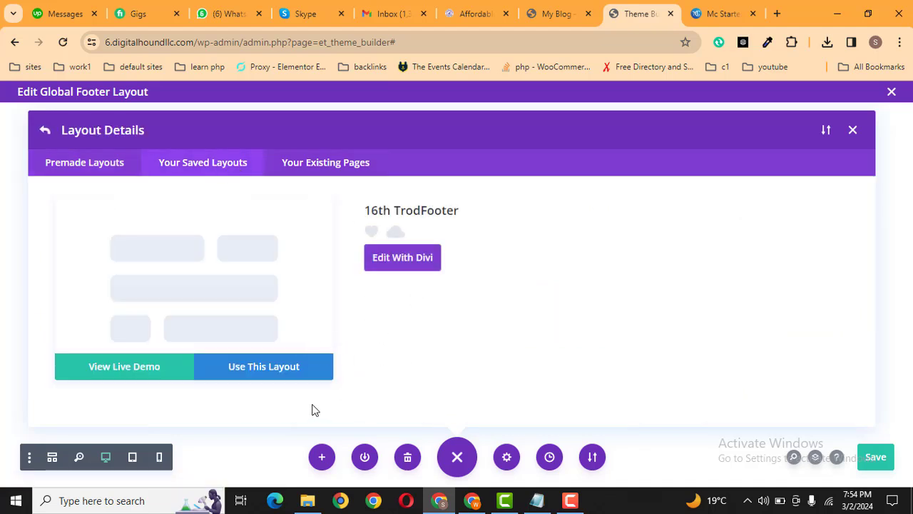
left_click(259, 381)
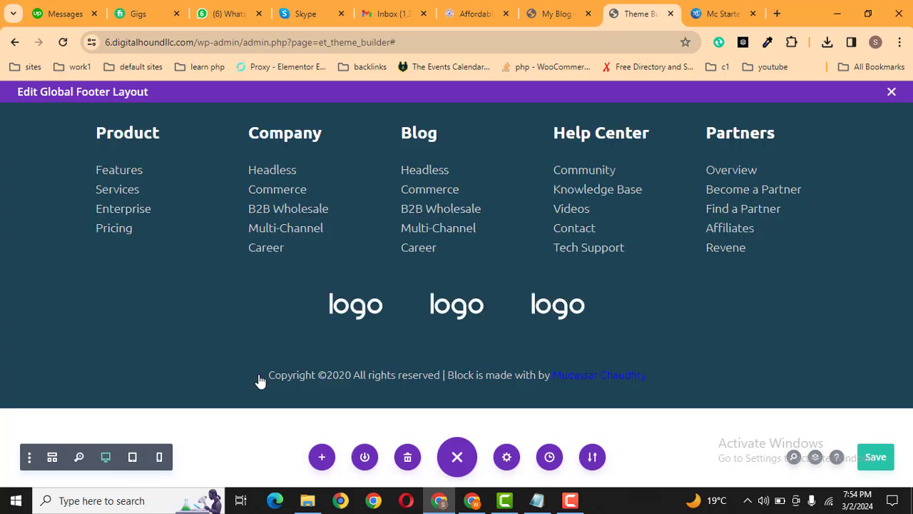
mouse_move(261, 382)
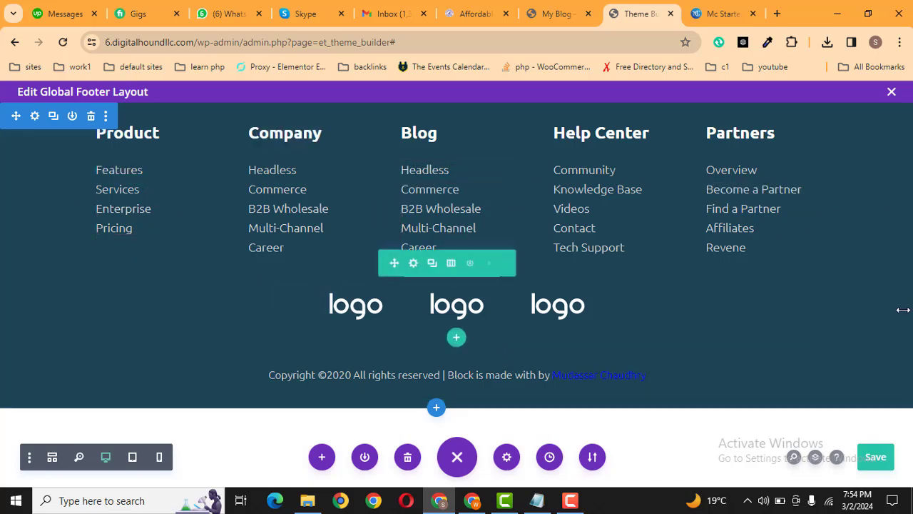
left_click(876, 463)
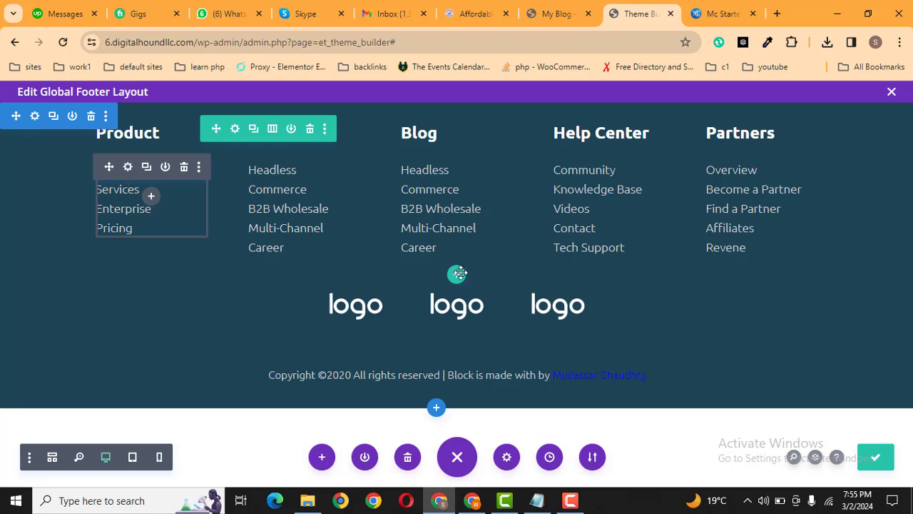
Open and close the Text Settings of the Product column's link list, and save the global footer layout again
left_click(127, 169)
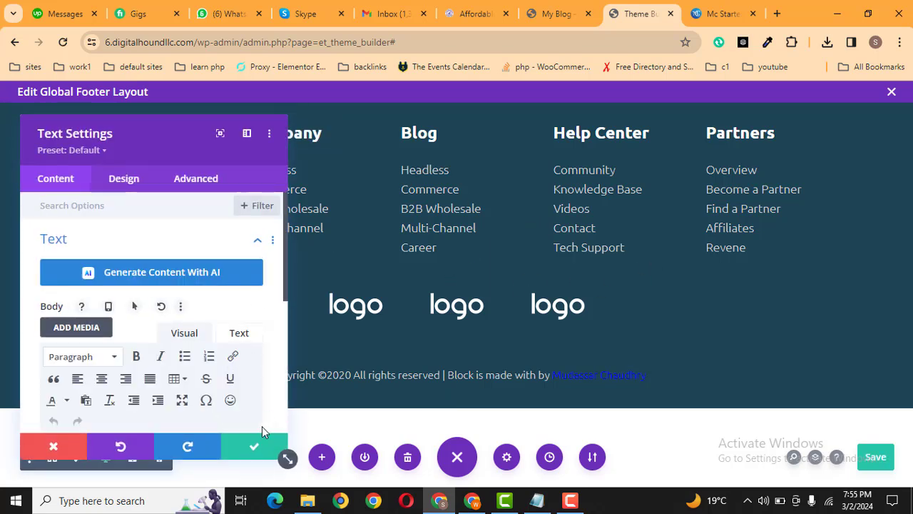
left_click(251, 451)
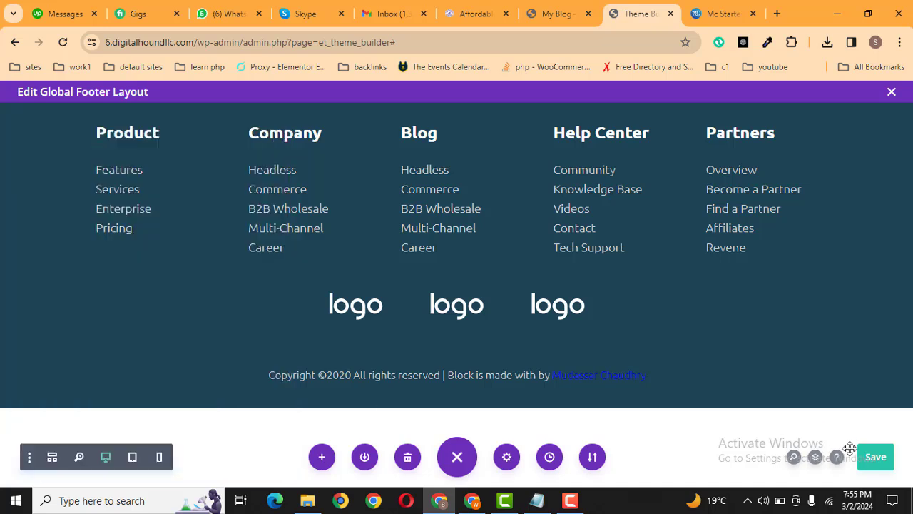
left_click(879, 458)
Return to the Theme Builder overview to save its changes, and switch to the My Blog homepage tab
left_click(13, 43)
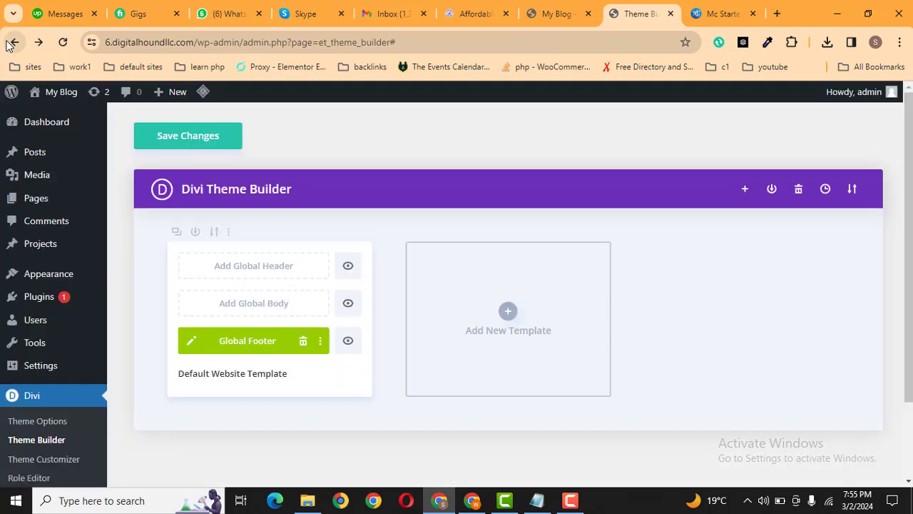
left_click(190, 146)
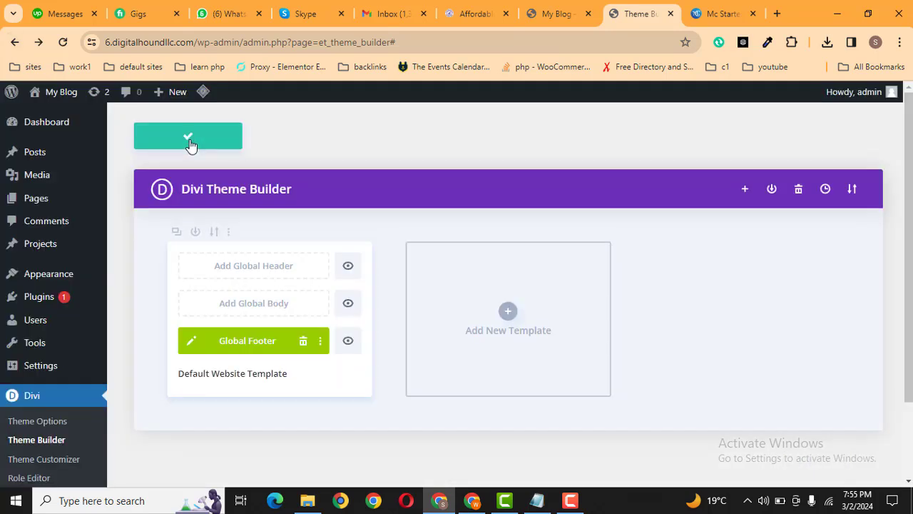
left_click(548, 7)
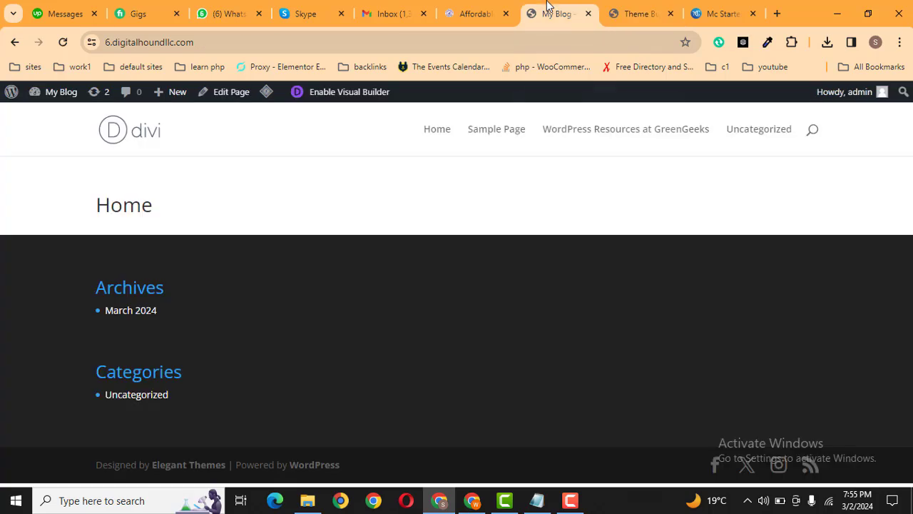